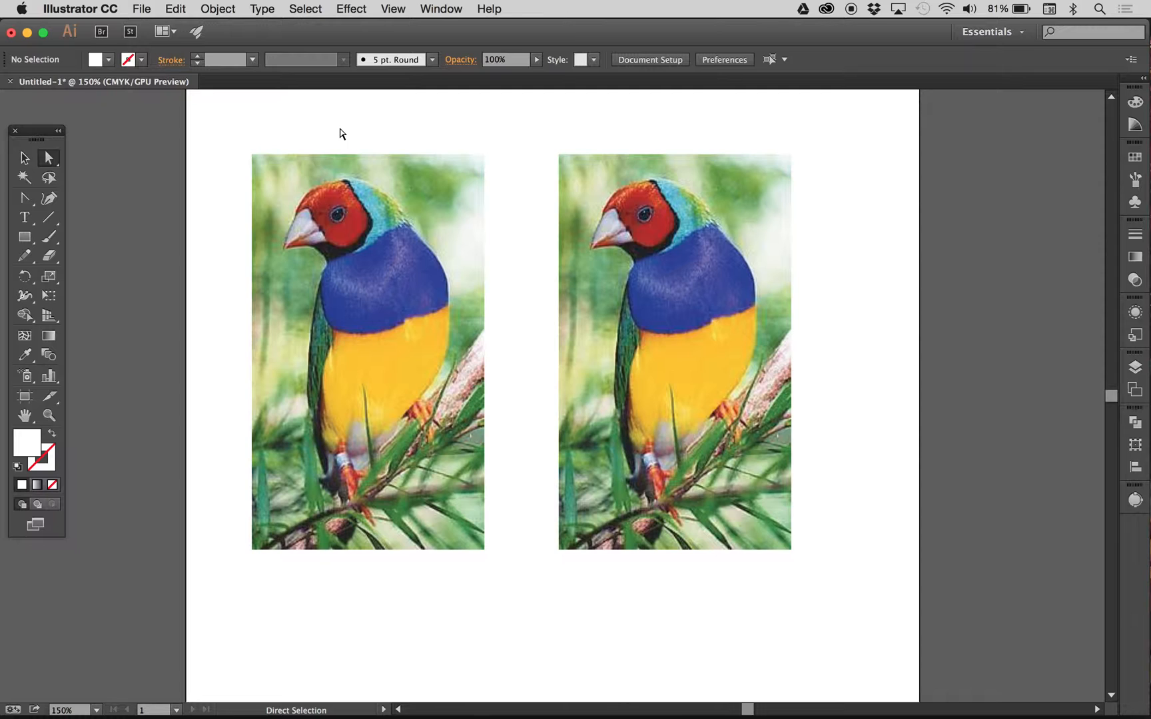
# - Examine the Link option for colorful_bird.jpg in the Place dialog, and leave without placing the image
pyautogui.click(141, 9)
pyautogui.click(149, 266)
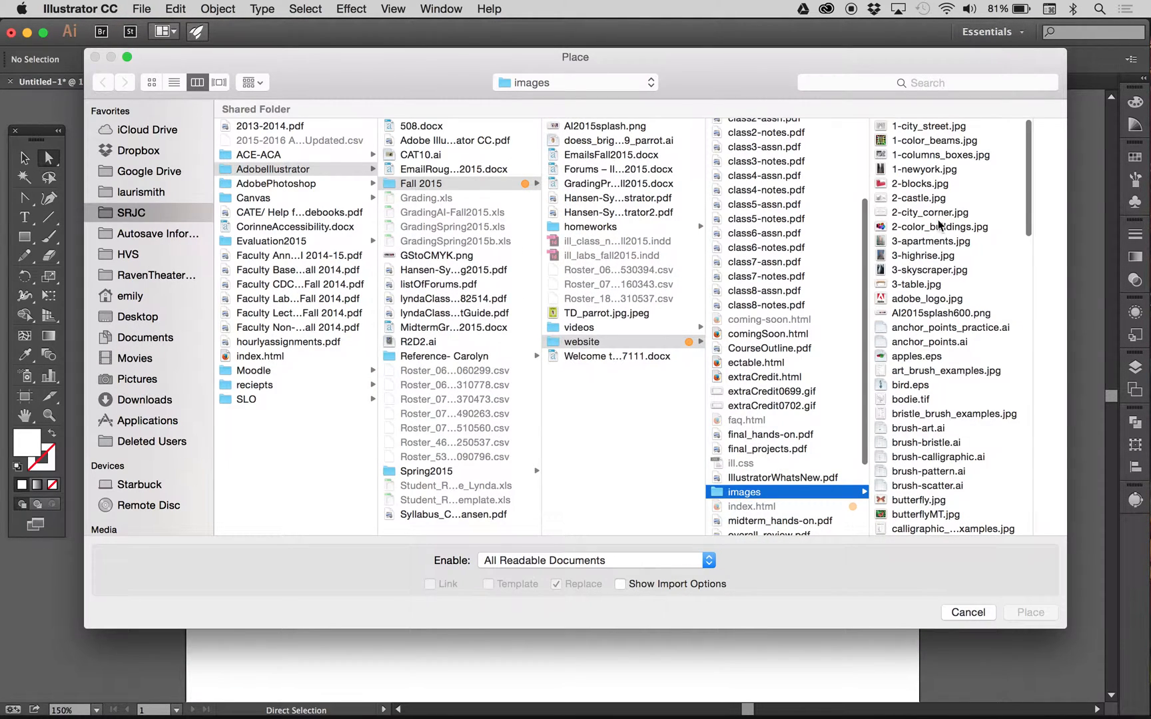
pyautogui.scroll(-8, 985, 327)
pyautogui.click(920, 348)
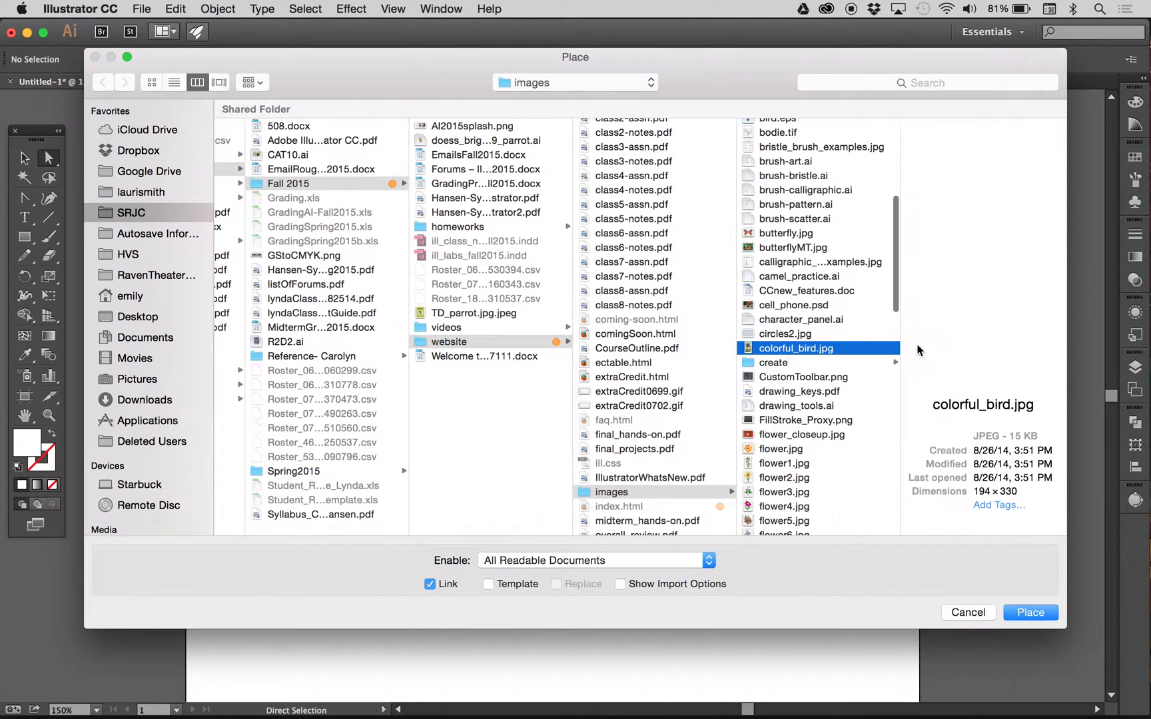
pyautogui.click(430, 585)
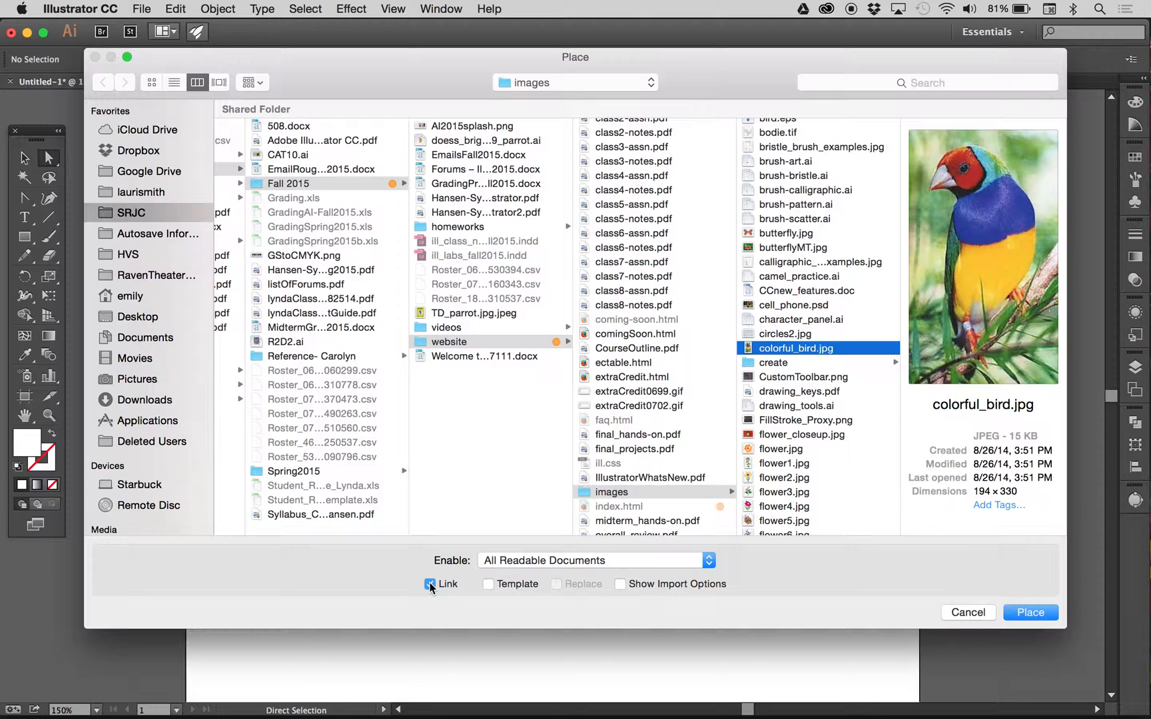
pyautogui.click(430, 584)
pyautogui.click(972, 615)
# - Check the Unembed save options for the embedded blue-chested bird image, and leave without saving
pyautogui.click(346, 320)
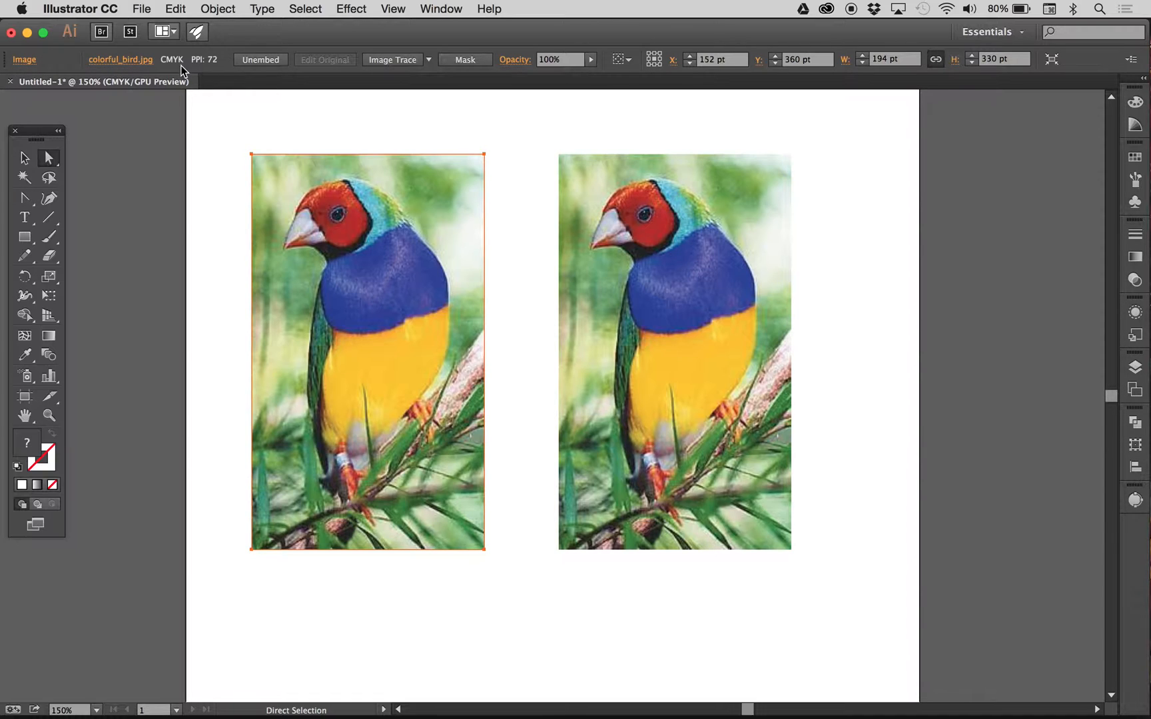
pyautogui.click(262, 62)
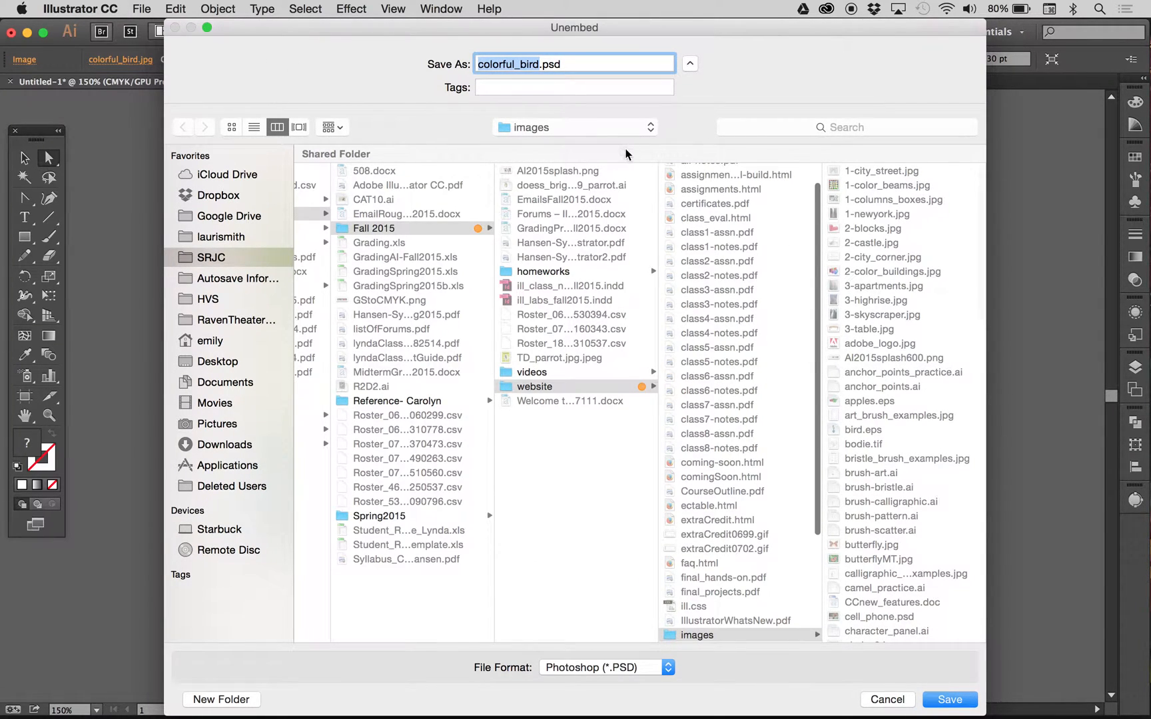
pyautogui.click(887, 699)
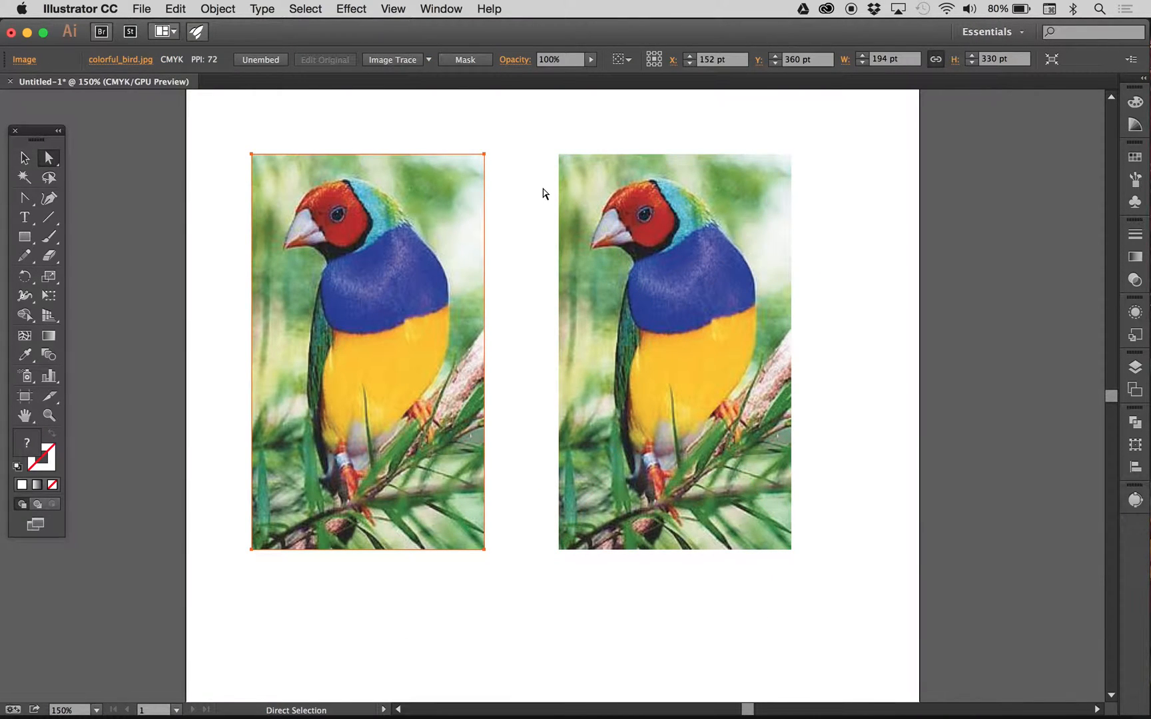
# - Compare the embed and edit options offered for the linked and the embedded bird image
pyautogui.click(645, 183)
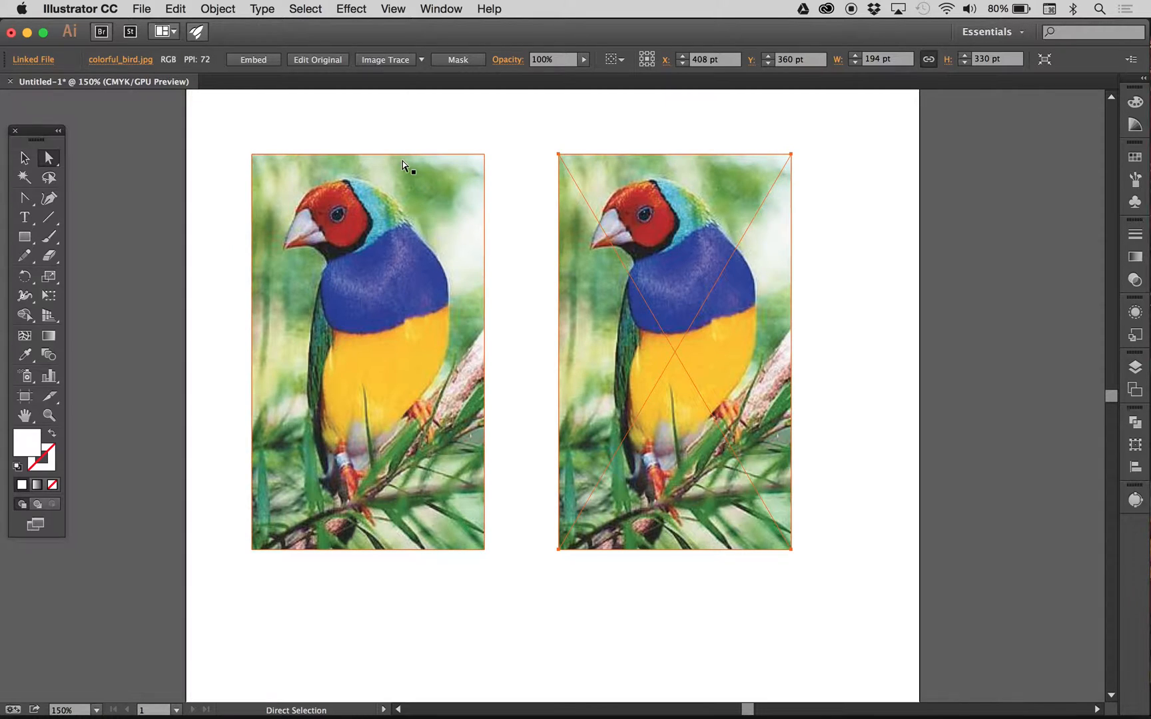
pyautogui.click(353, 201)
pyautogui.click(630, 211)
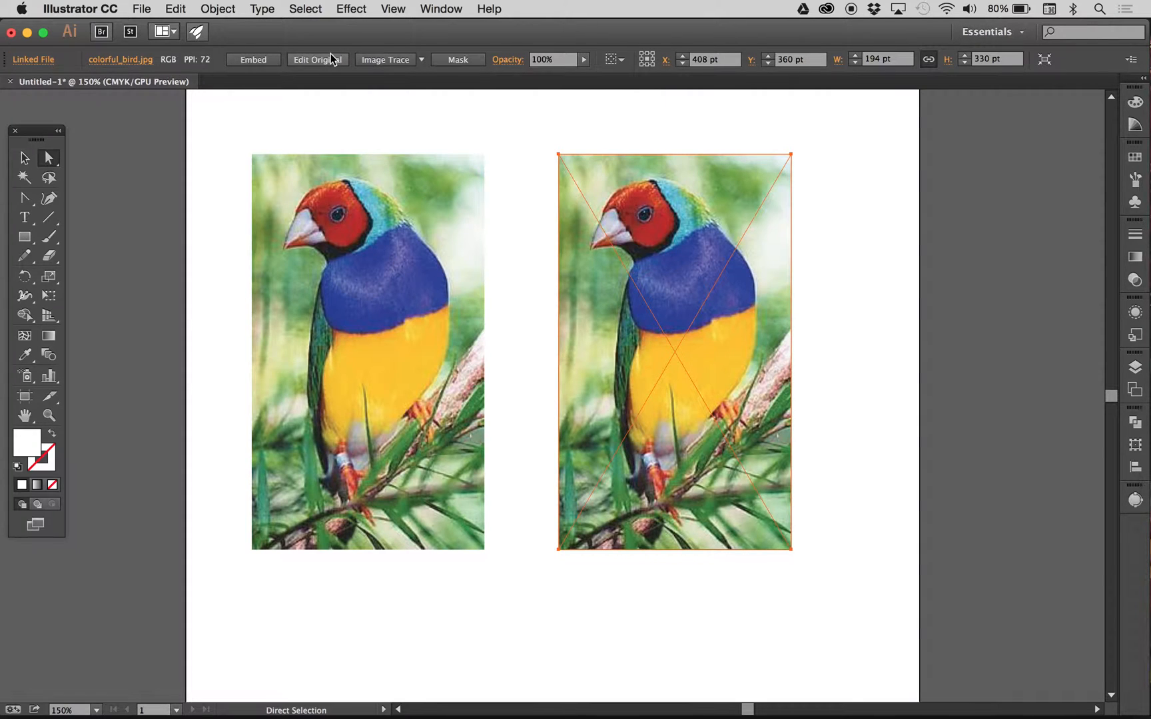
pyautogui.click(364, 181)
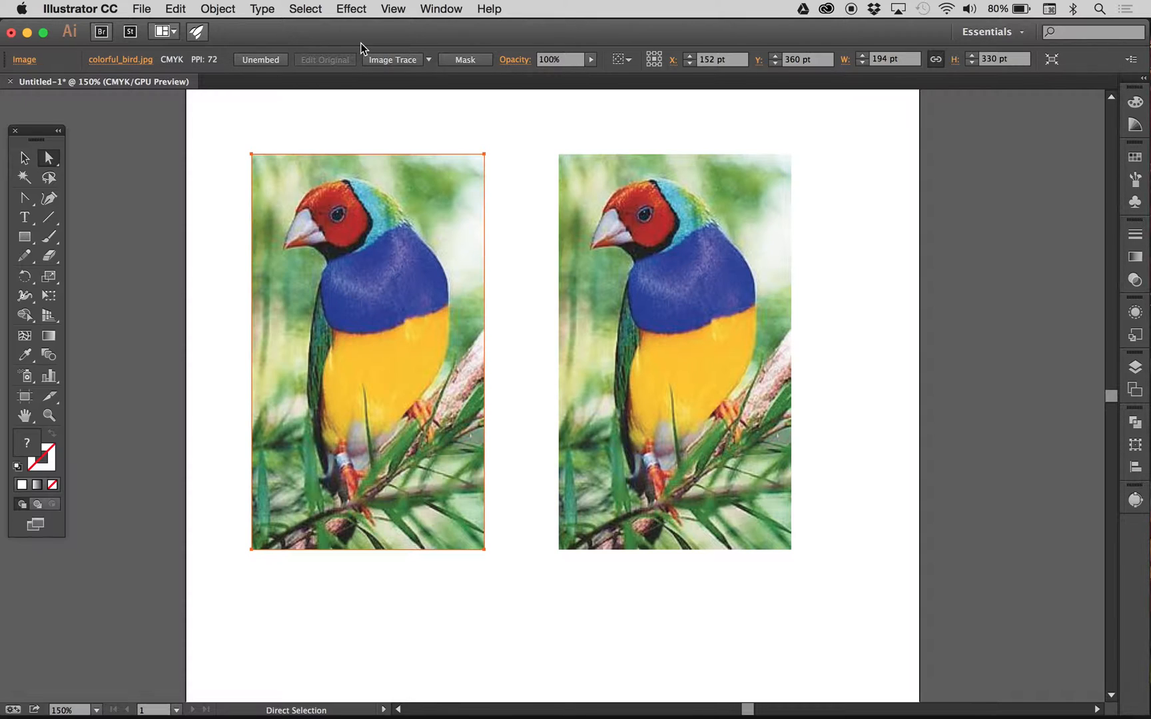
# - Open the linked bird image's original file with Edit Original, and close the Preview window
pyautogui.click(659, 196)
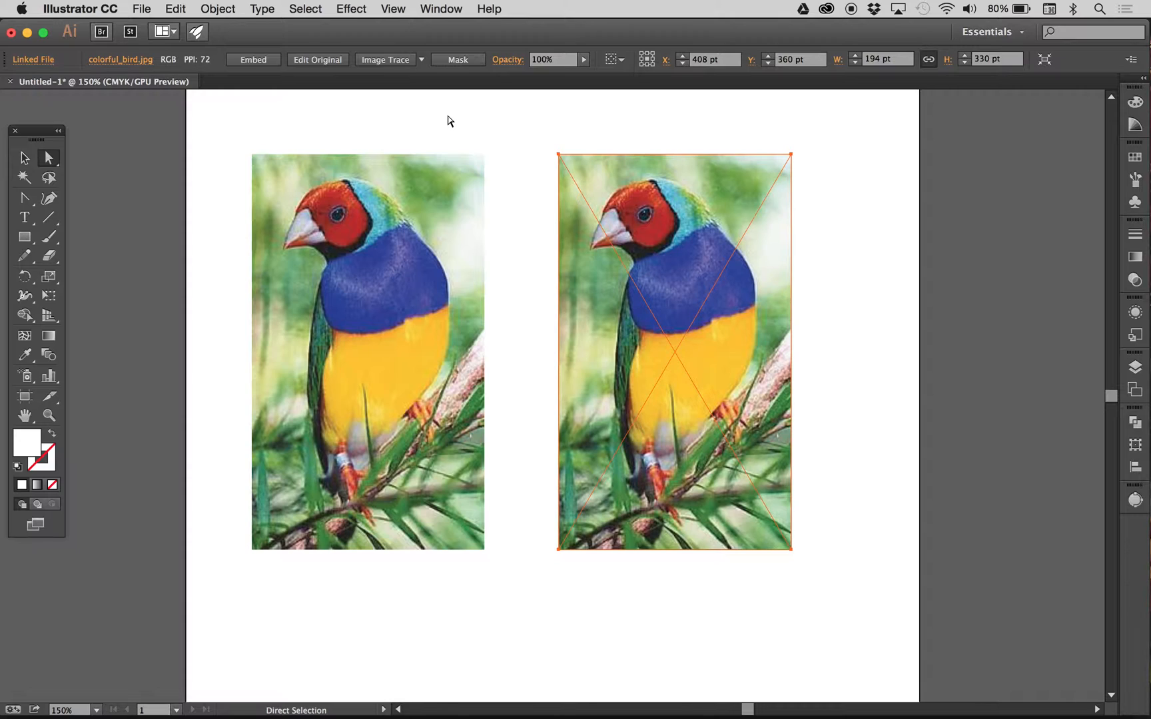
pyautogui.click(312, 61)
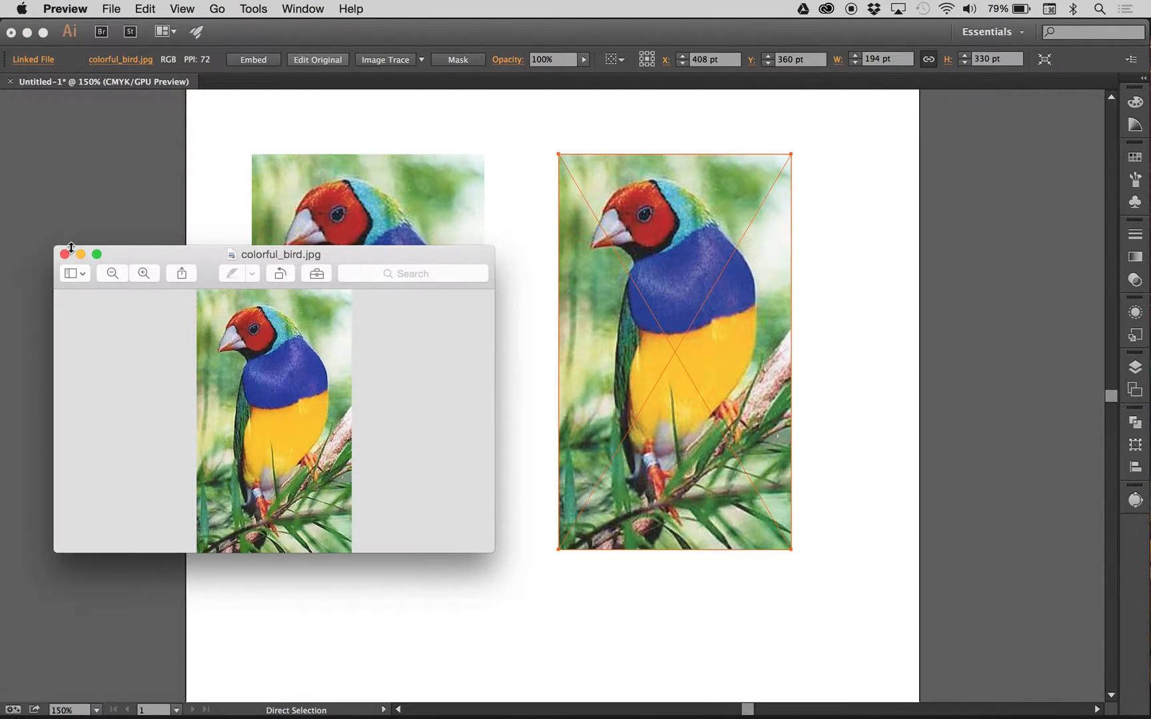
pyautogui.click(64, 254)
pyautogui.click(272, 129)
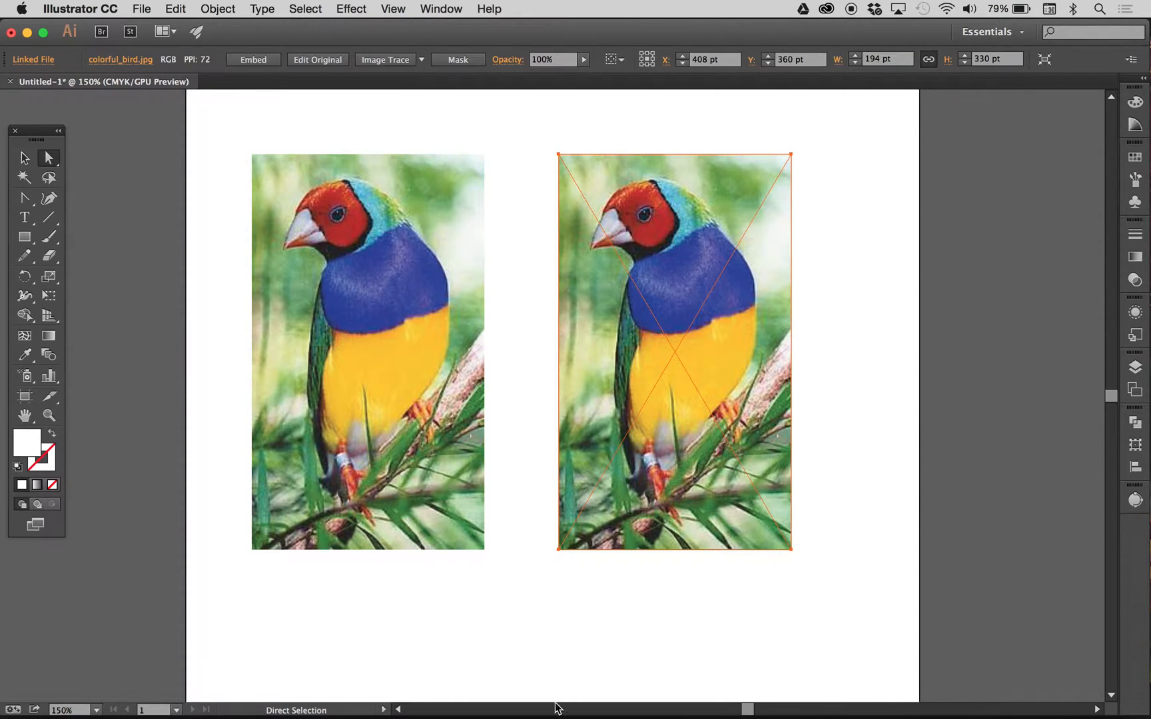
# - Switch to Photoshop and dismiss its Welcome window
pyautogui.moveTo(586, 706)
pyautogui.click(531, 703)
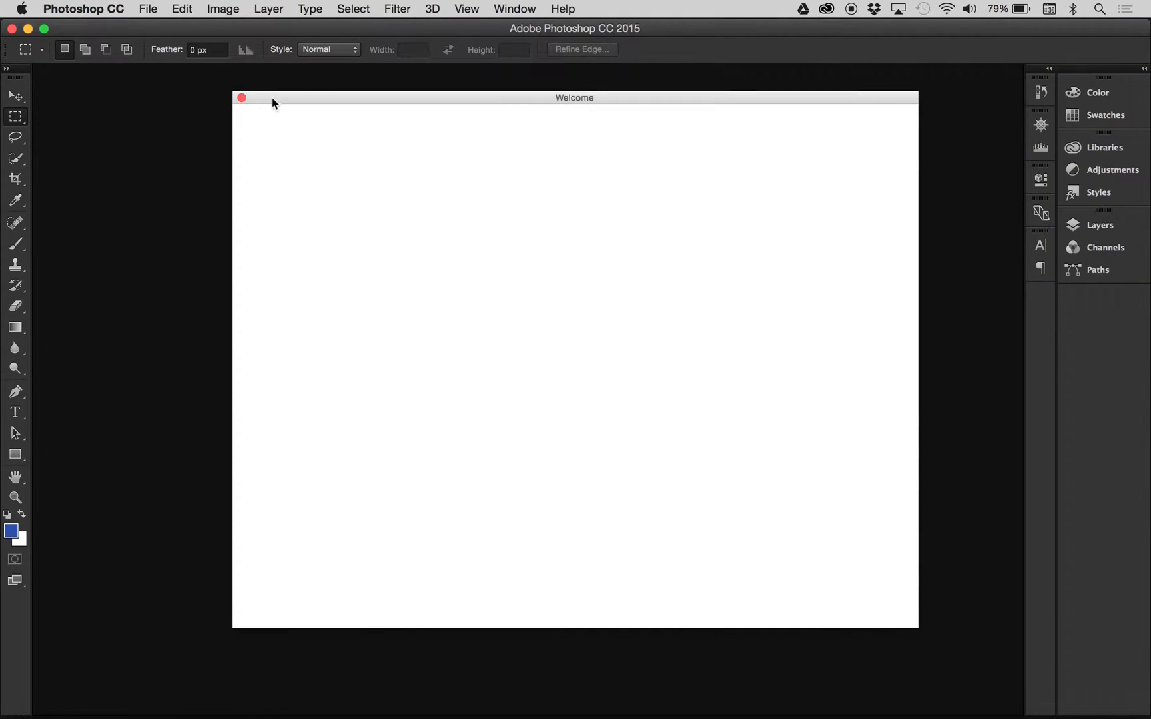
pyautogui.click(242, 98)
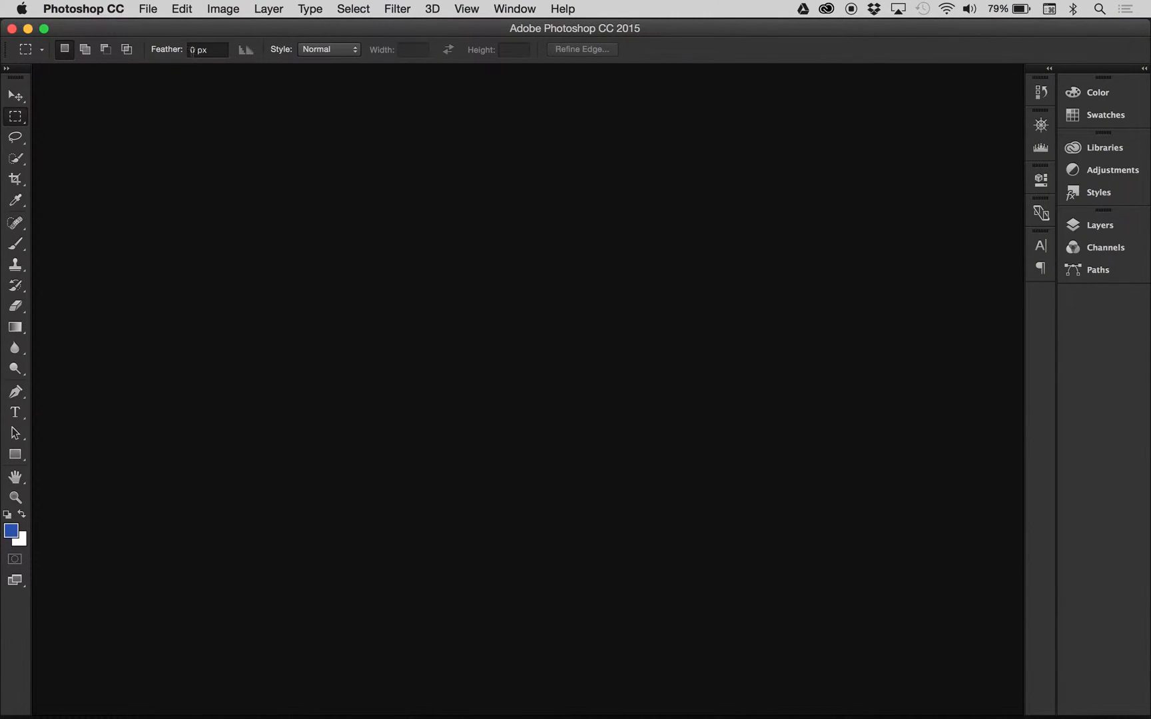
# - Search the computer for "colorful" in the Open dialog and open today's colorful_bird.jpg
pyautogui.click(148, 9)
pyautogui.click(158, 44)
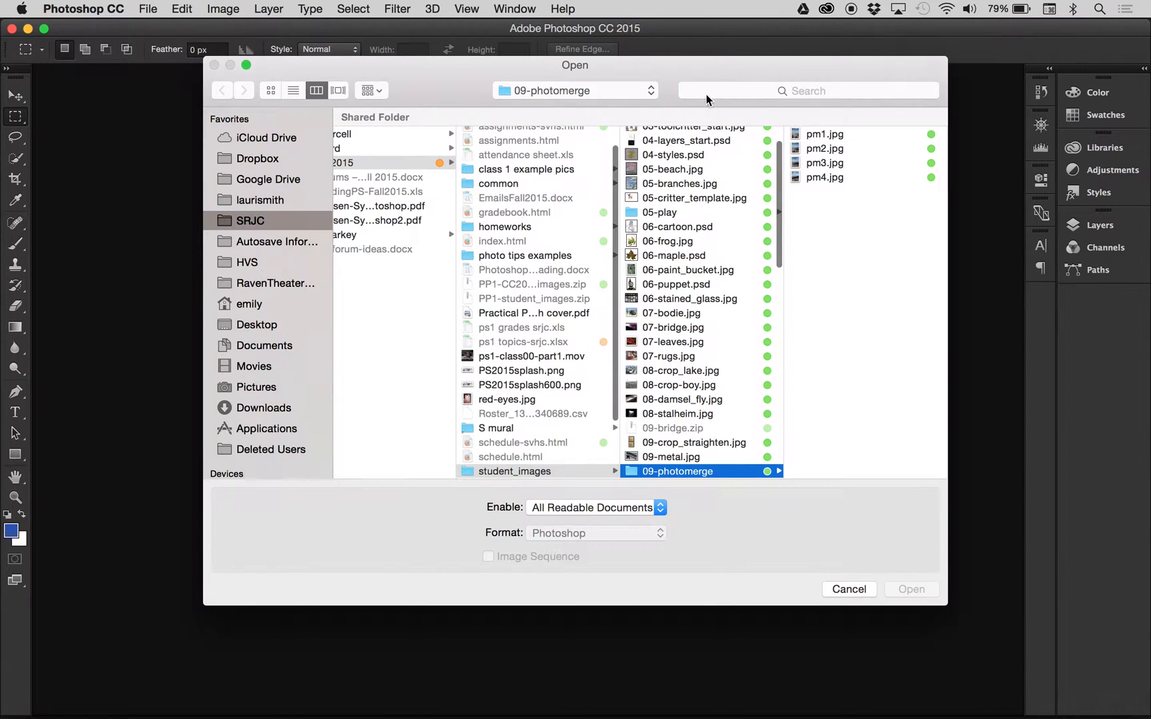
pyautogui.click(704, 90)
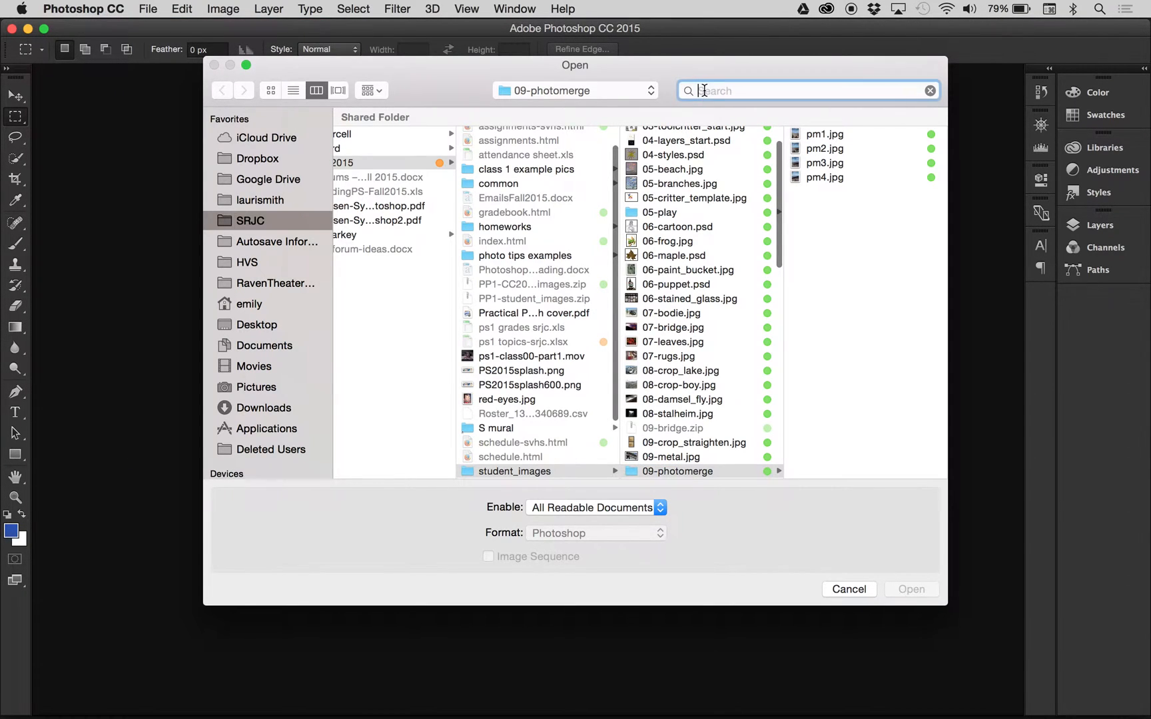
pyautogui.write('colorfu')
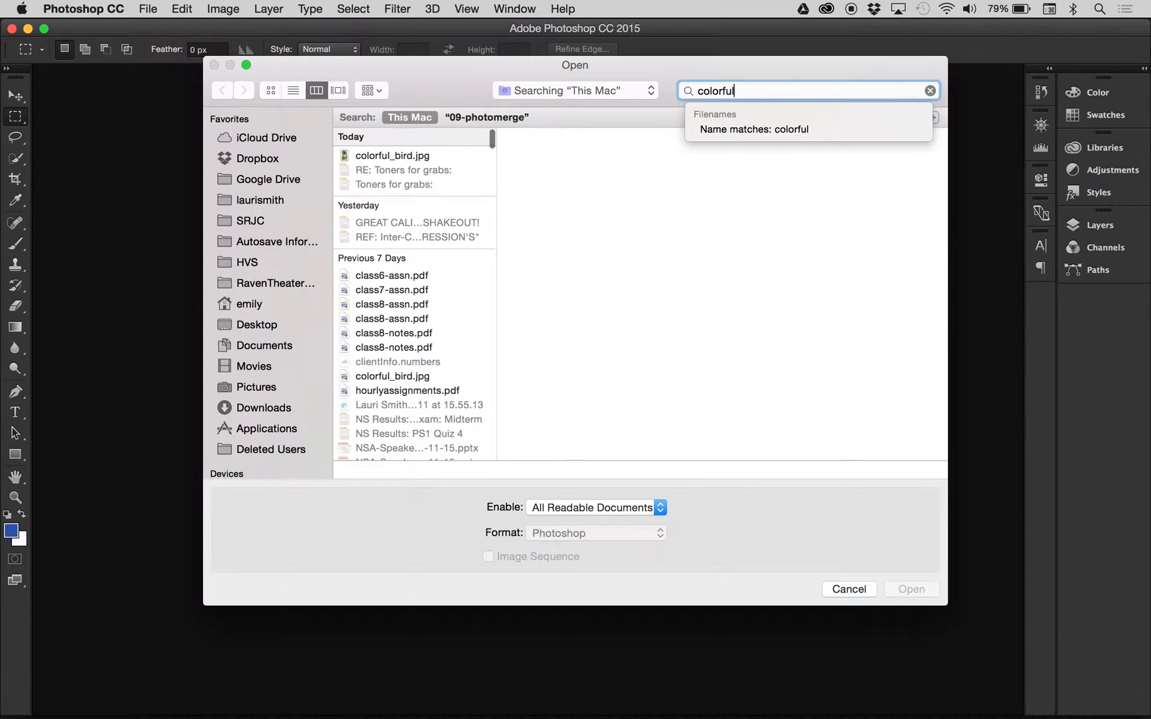
pyautogui.write('l')
pyautogui.click(415, 157)
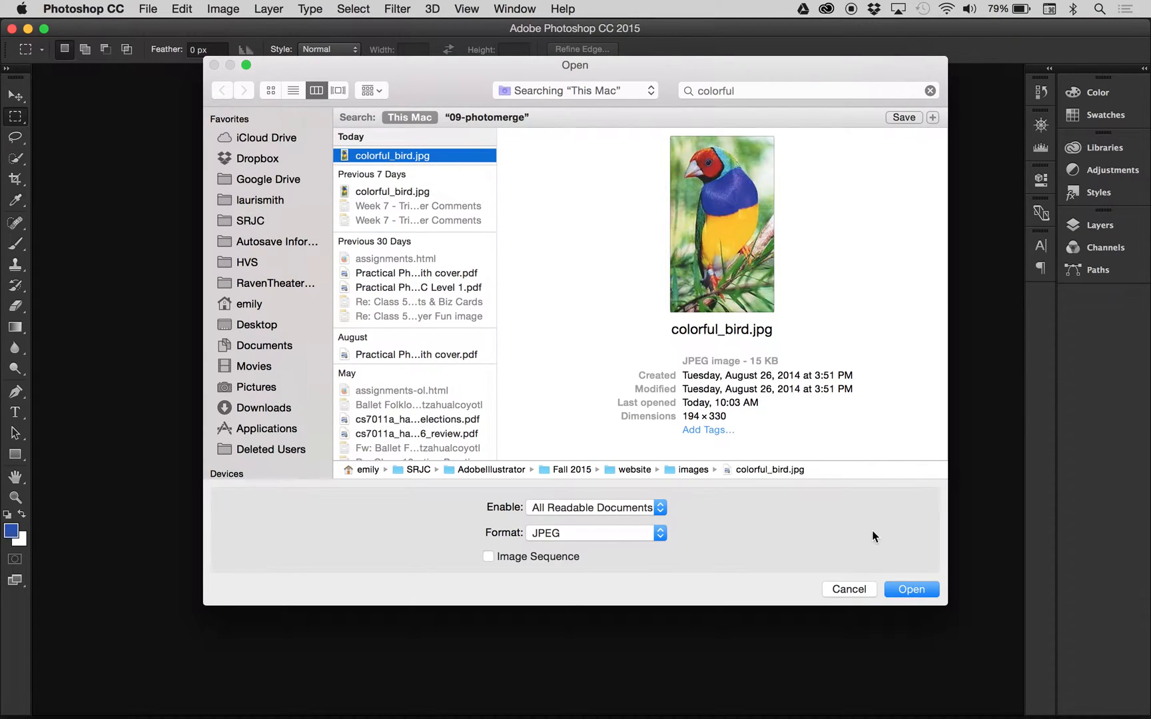
pyautogui.click(903, 588)
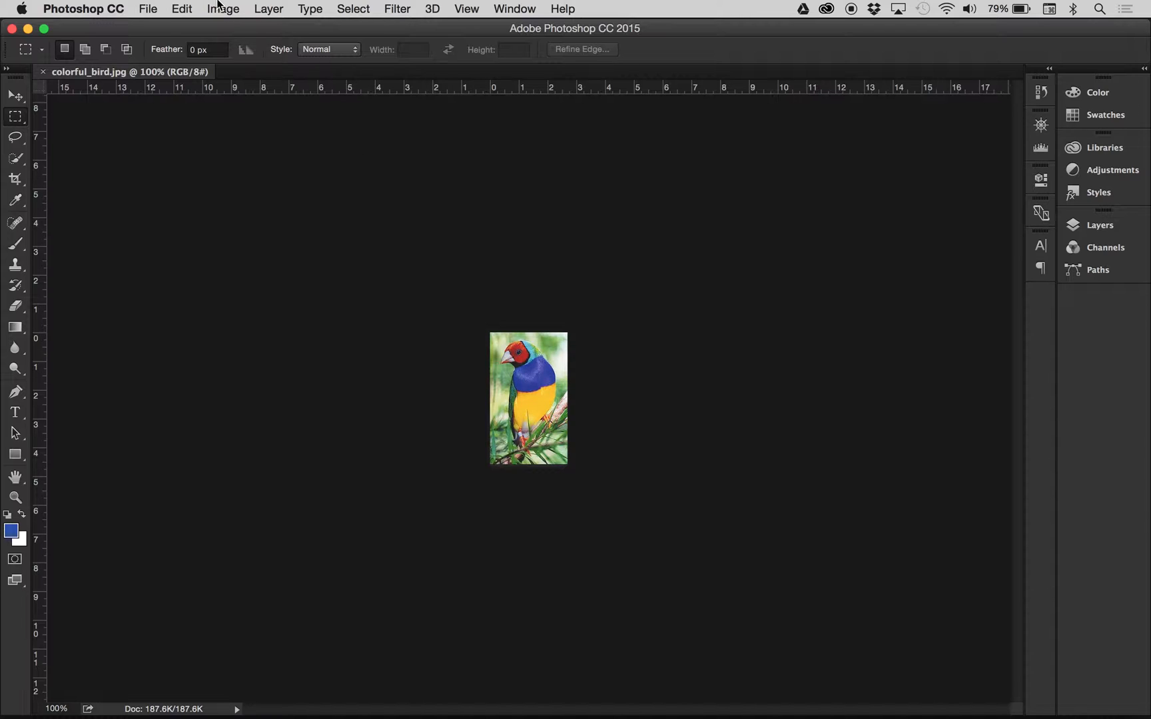
# - Recolor the bird's blue chest to magenta with Replace Color, sampling the chest and setting Hue to about +106
pyautogui.press('super+equal')
pyautogui.press('super+equal')
pyautogui.press('super+equal')
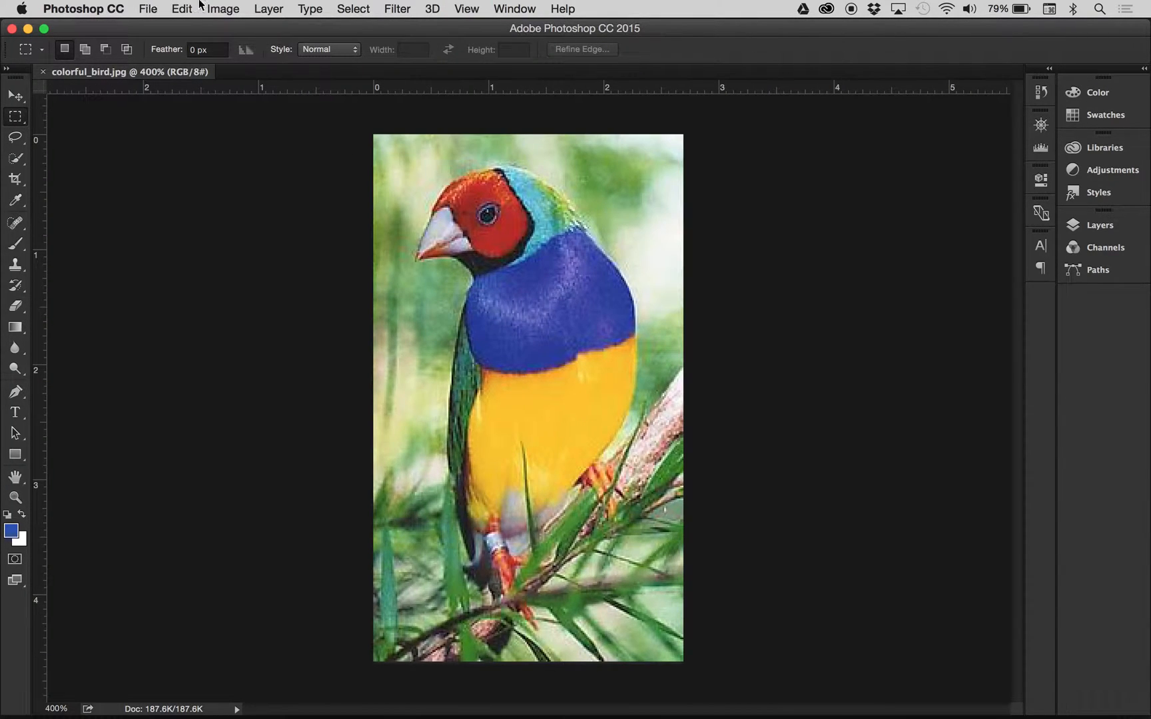
pyautogui.click(220, 7)
pyautogui.moveTo(233, 28)
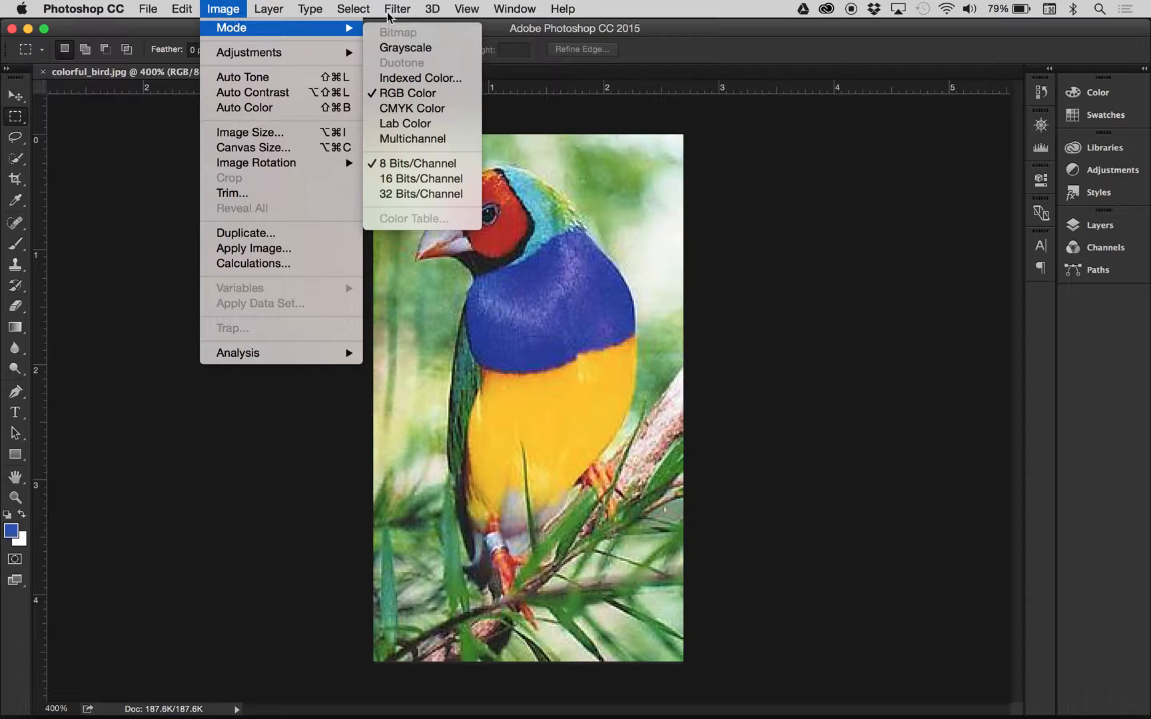
pyautogui.moveTo(283, 56)
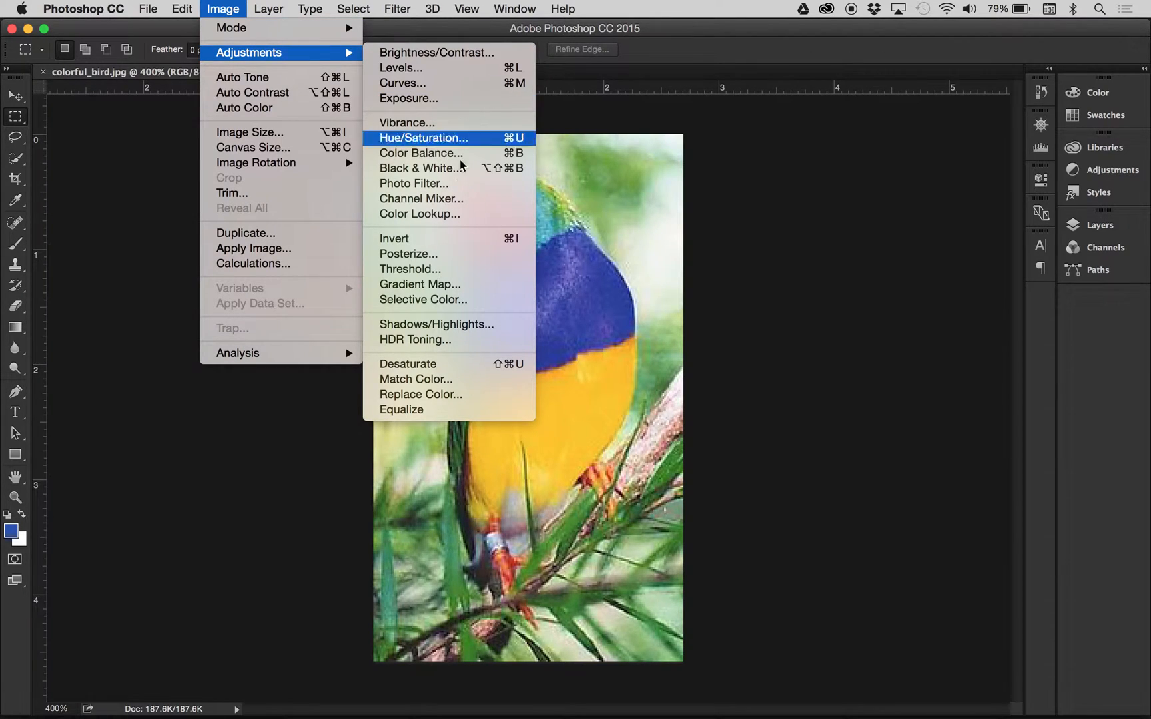
pyautogui.click(422, 396)
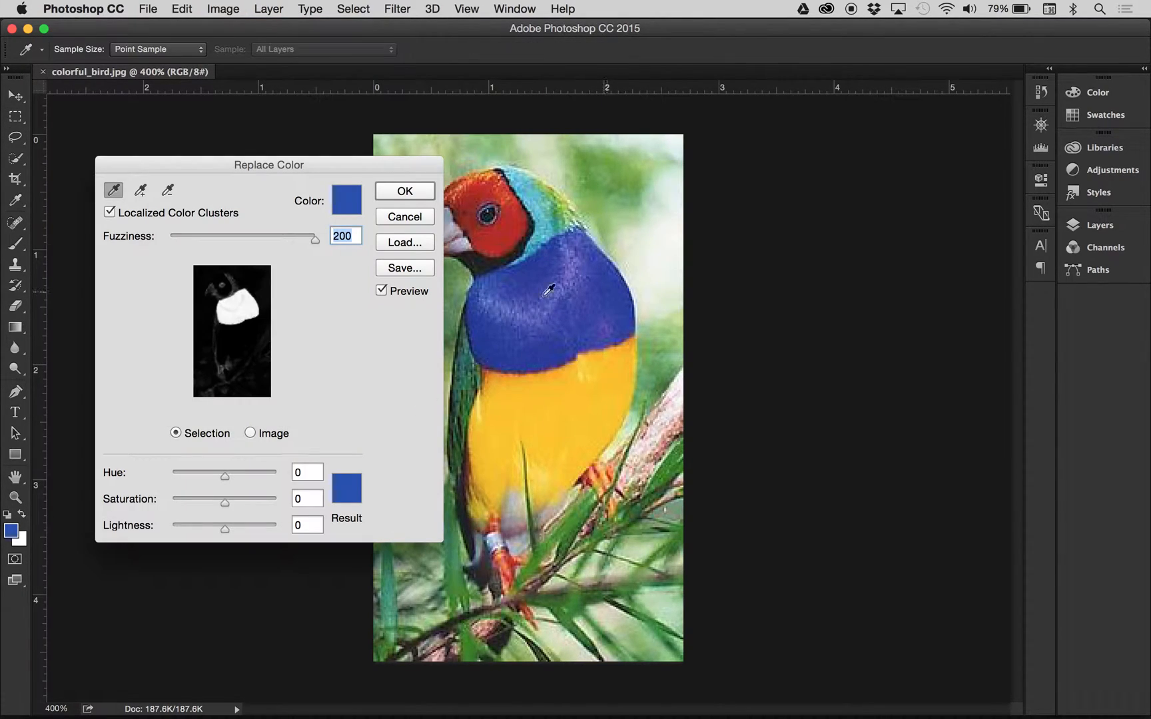
pyautogui.click(576, 288)
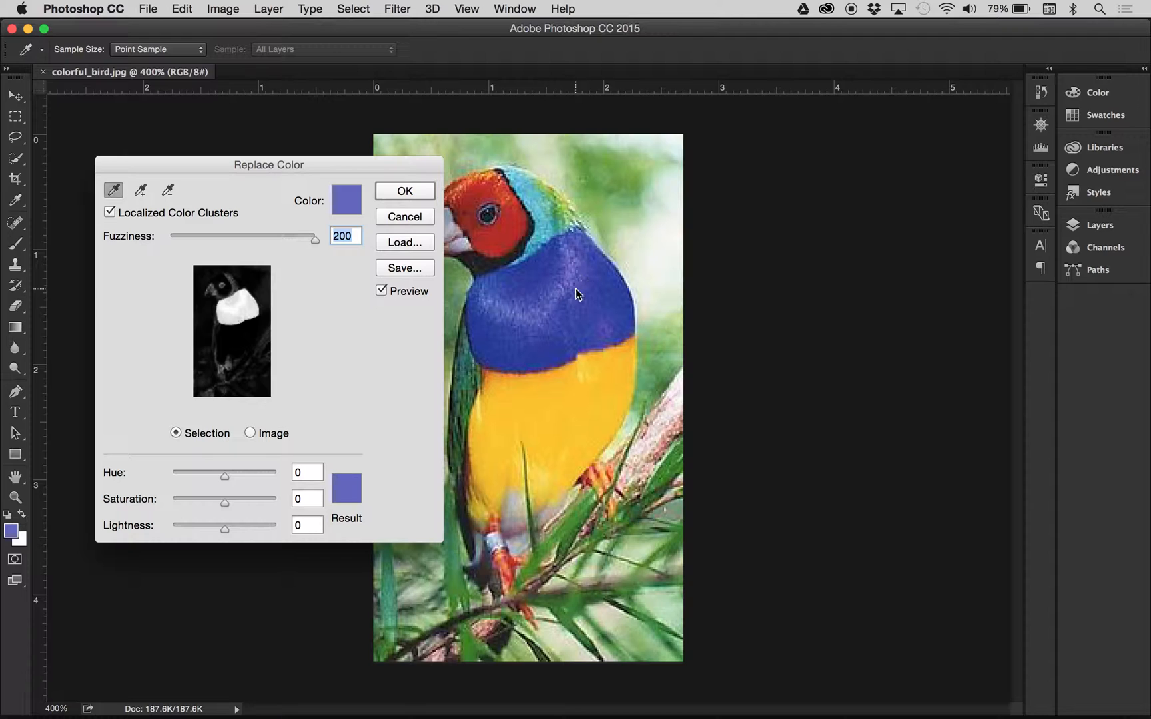
pyautogui.click(262, 471)
pyautogui.moveTo(262, 475)
pyautogui.mouseDown()
pyautogui.moveTo(291, 470)
pyautogui.moveTo(257, 477)
pyautogui.mouseUp()
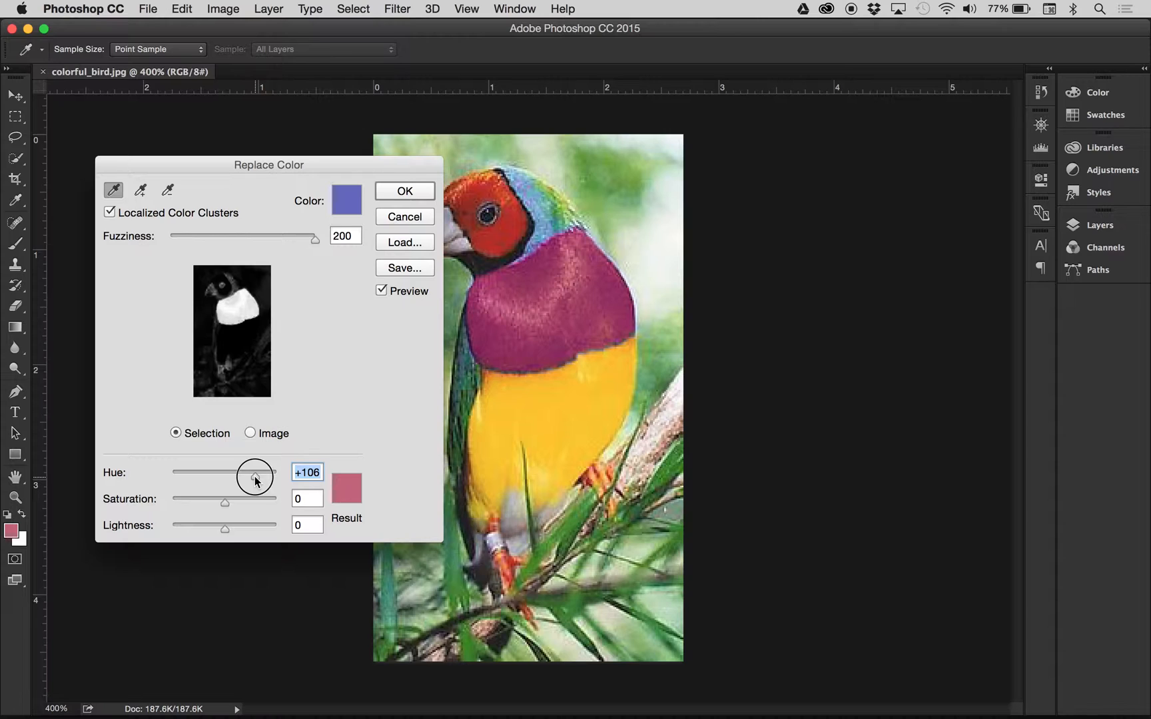
pyautogui.click(402, 190)
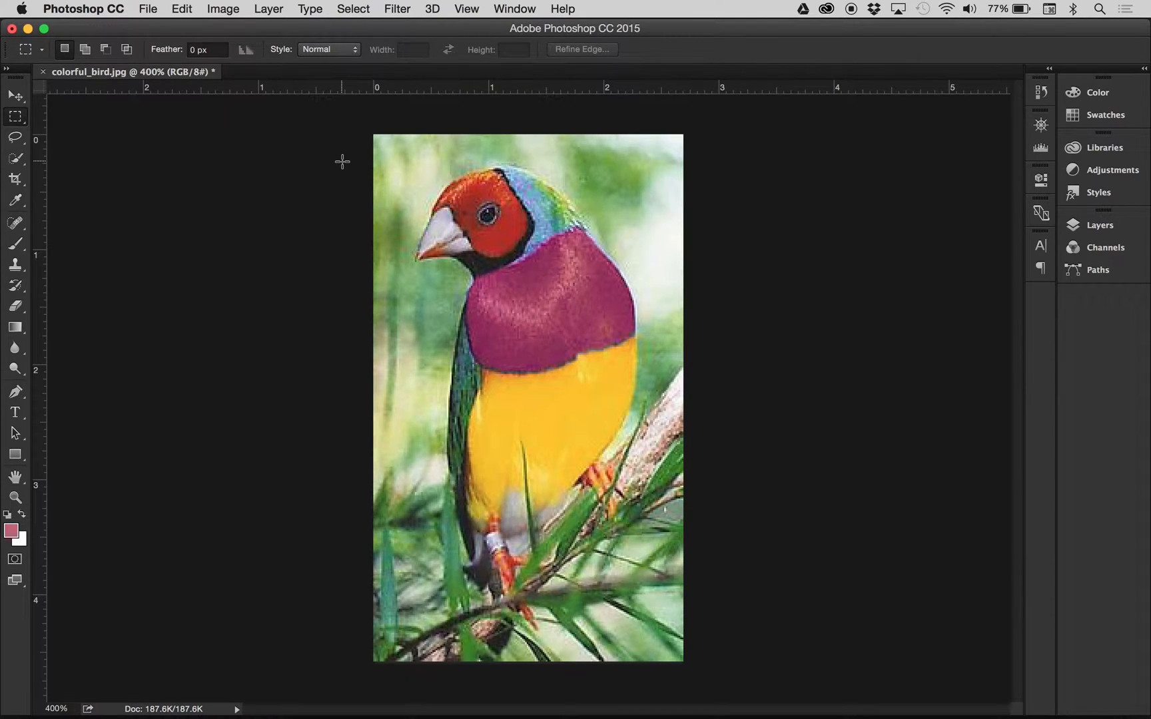
# - Save the recolored colorful_bird.jpg over the original as a JPEG with quality 12 (Maximum) and Baseline ("Standard") format
pyautogui.click(145, 7)
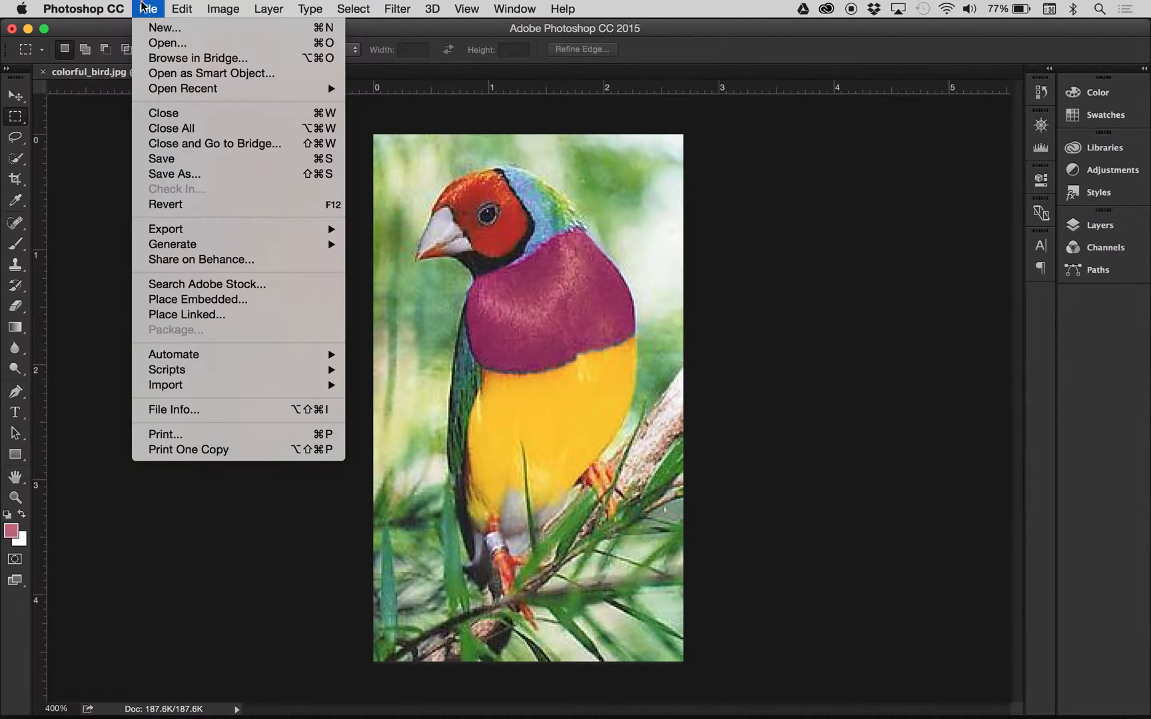
pyautogui.click(163, 158)
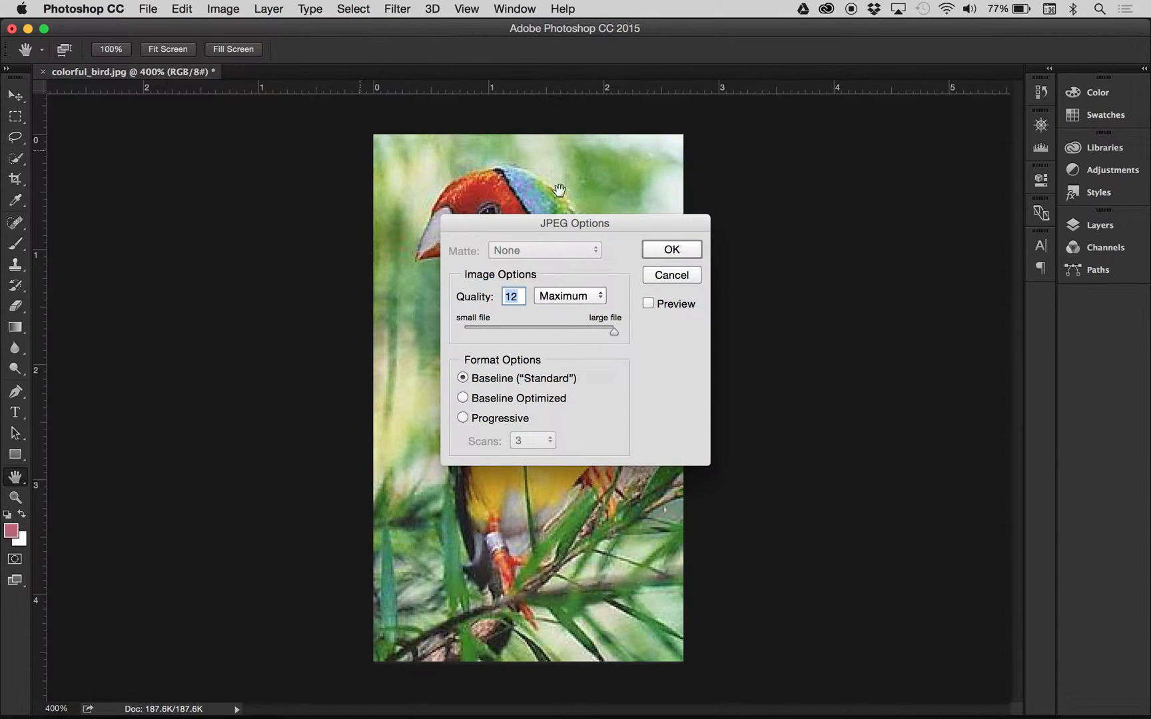
pyautogui.click(672, 249)
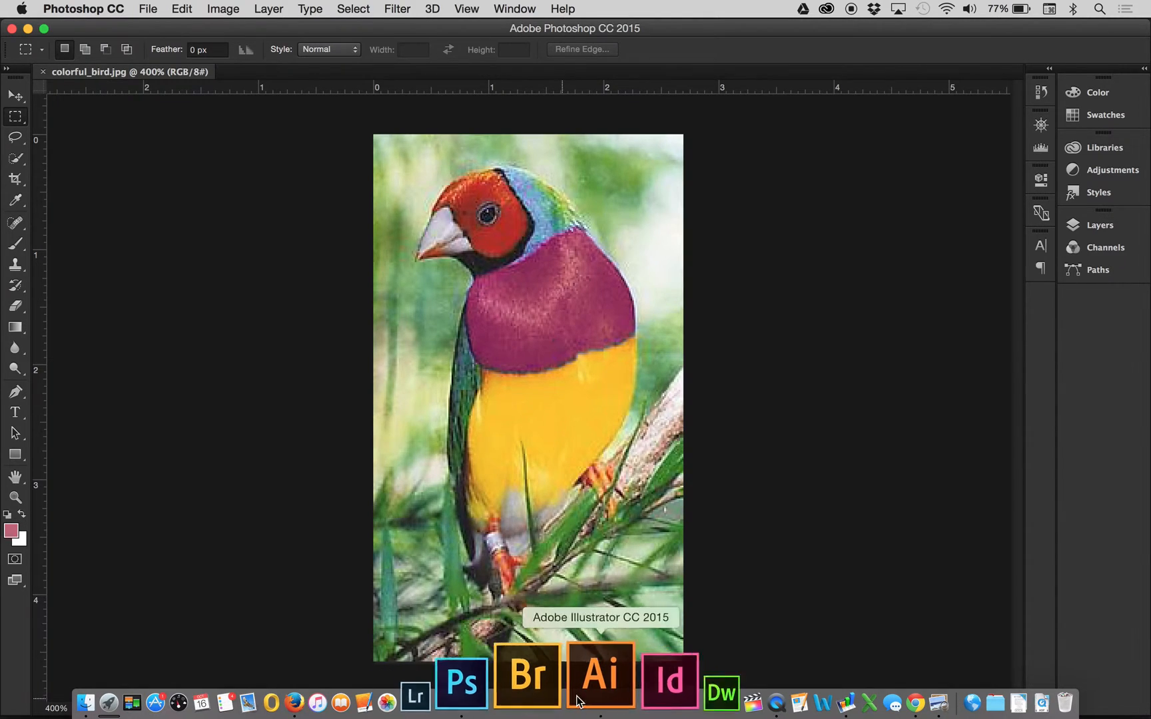
# - Switch to Illustrator and update the modified linked image
pyautogui.click(587, 700)
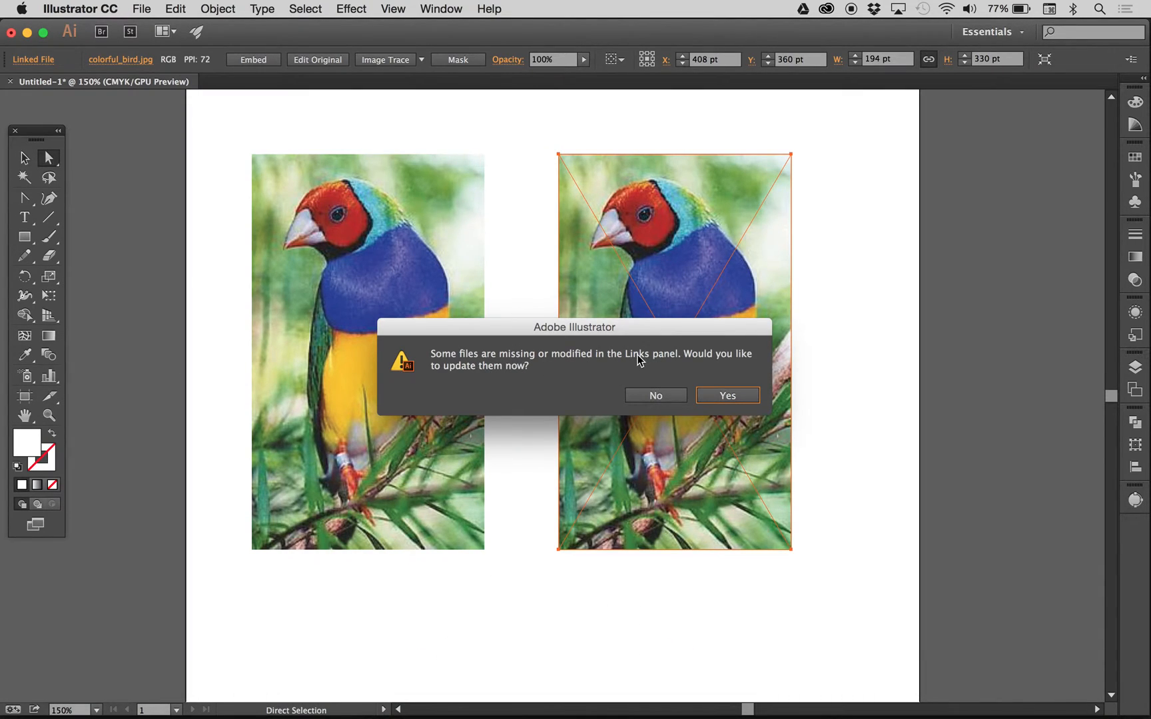
pyautogui.click(721, 397)
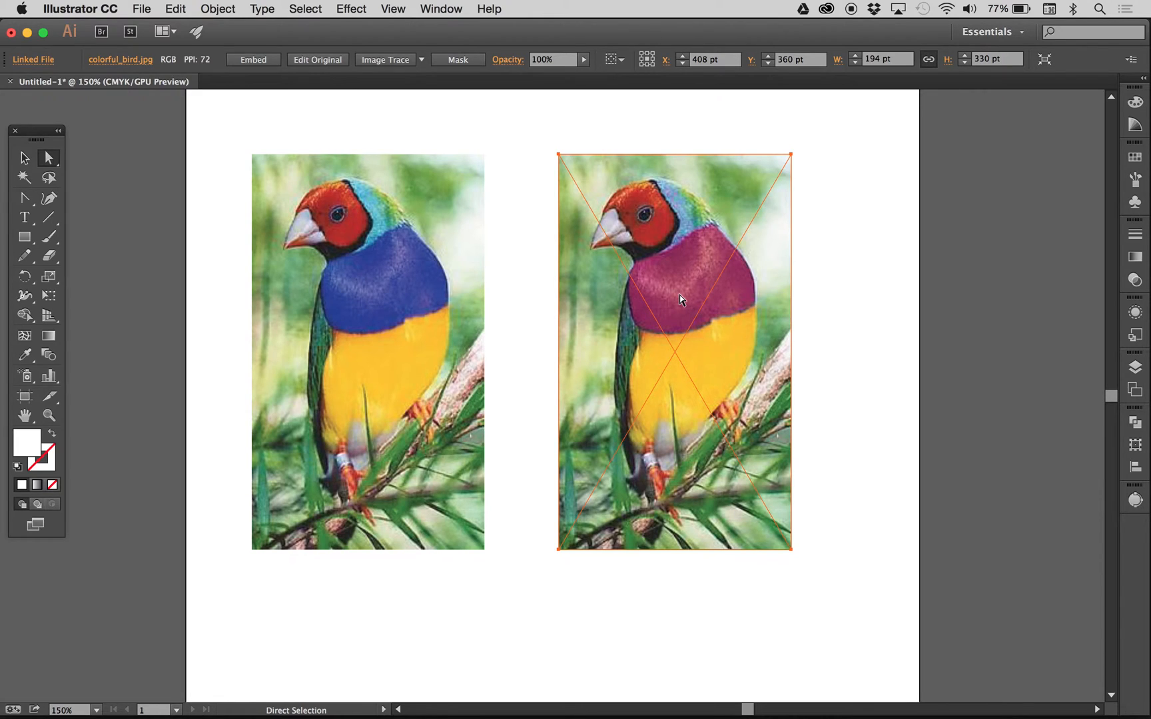
# - Select the embedded and the linked bird image in turn to compare how each responds to the edited source file
pyautogui.moveTo(144, 65)
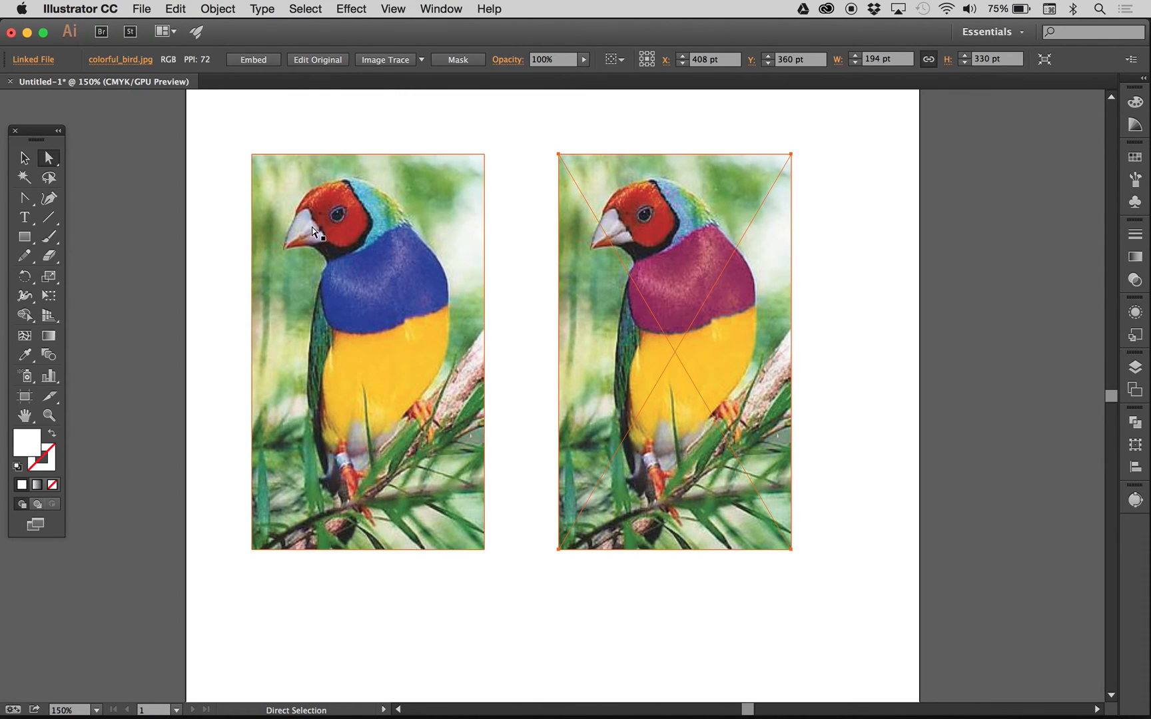
pyautogui.click(476, 225)
pyautogui.click(635, 218)
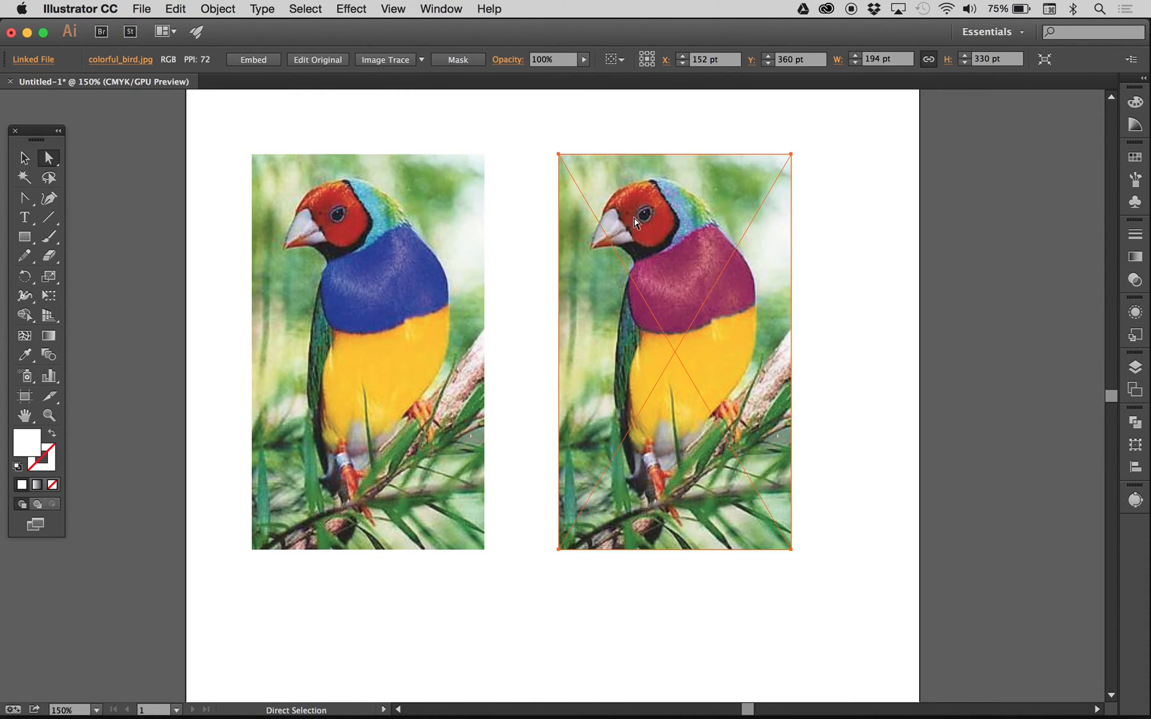
pyautogui.click(463, 250)
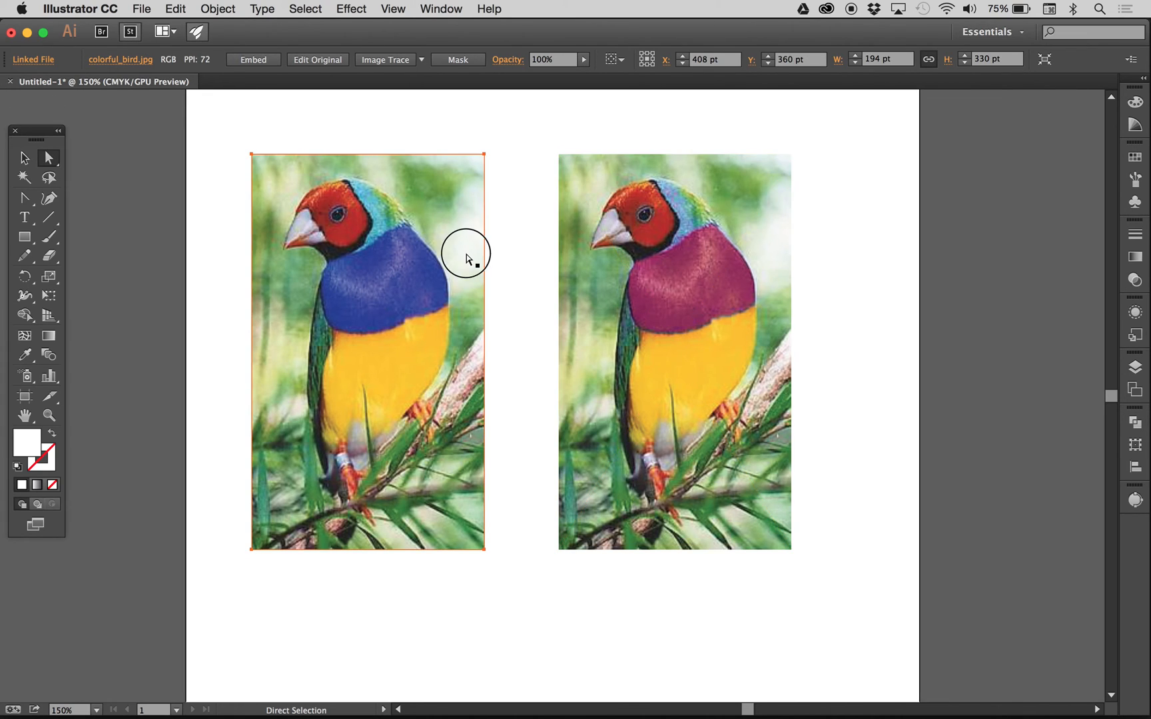
pyautogui.click(638, 274)
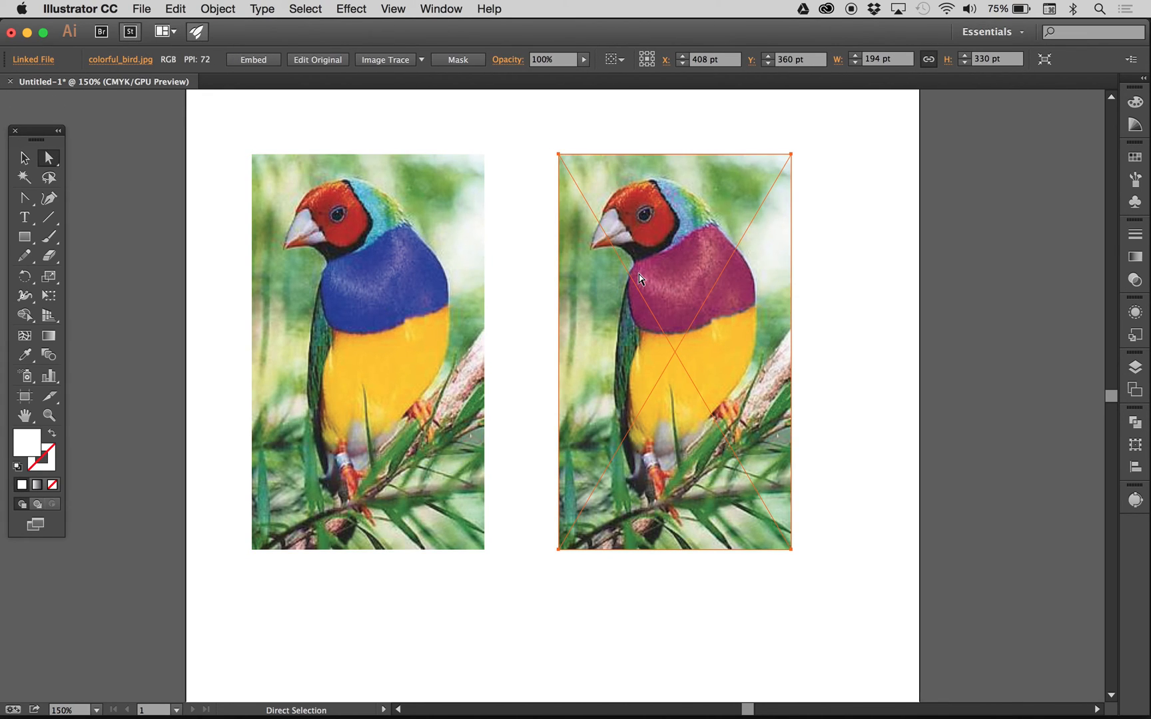